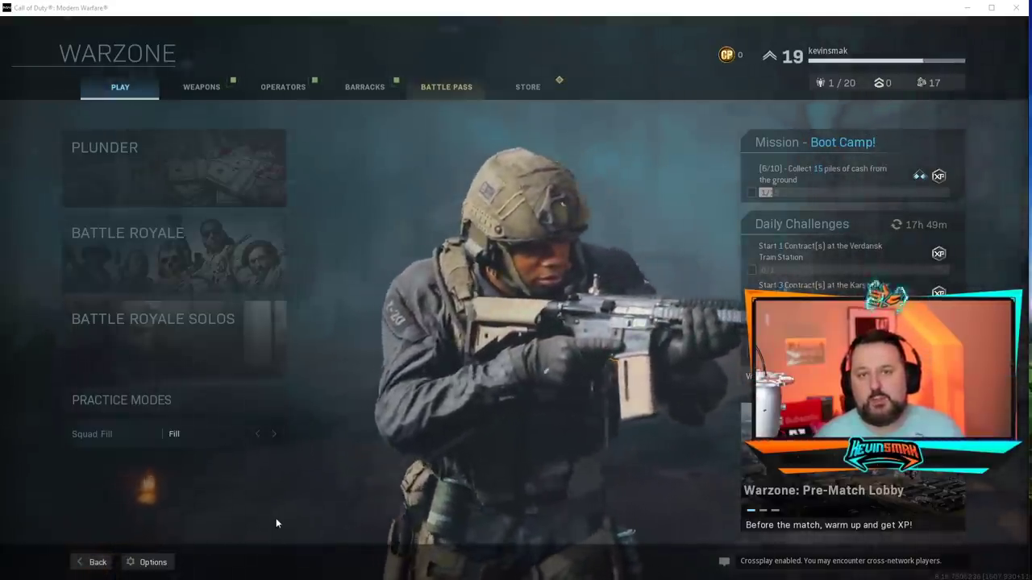
- In Options' Audio tab, change Voice Chat from Disabled to Enabled
{"action": "left_click", "coordinate": [154, 563]}
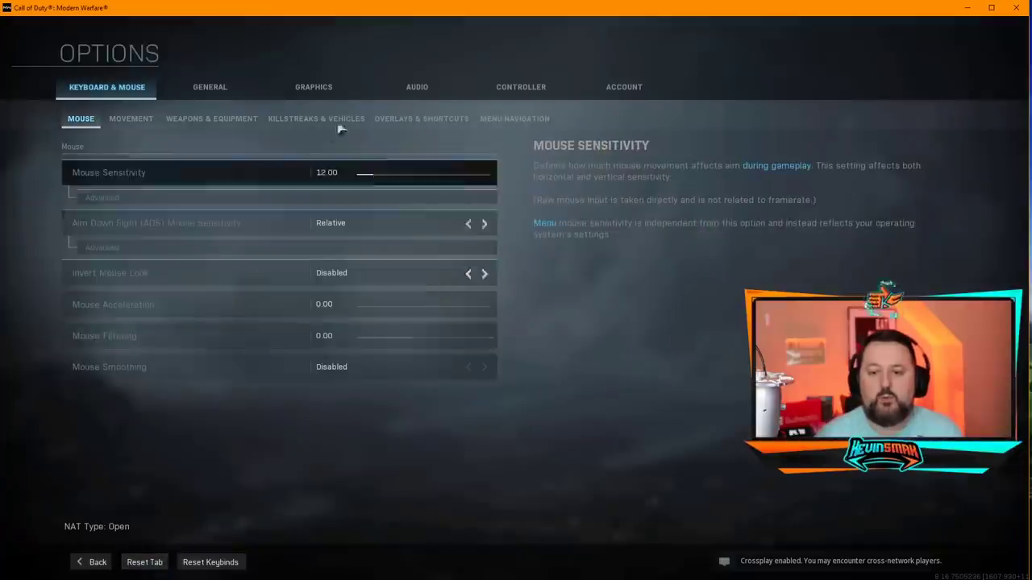
{"action": "left_click", "coordinate": [425, 90]}
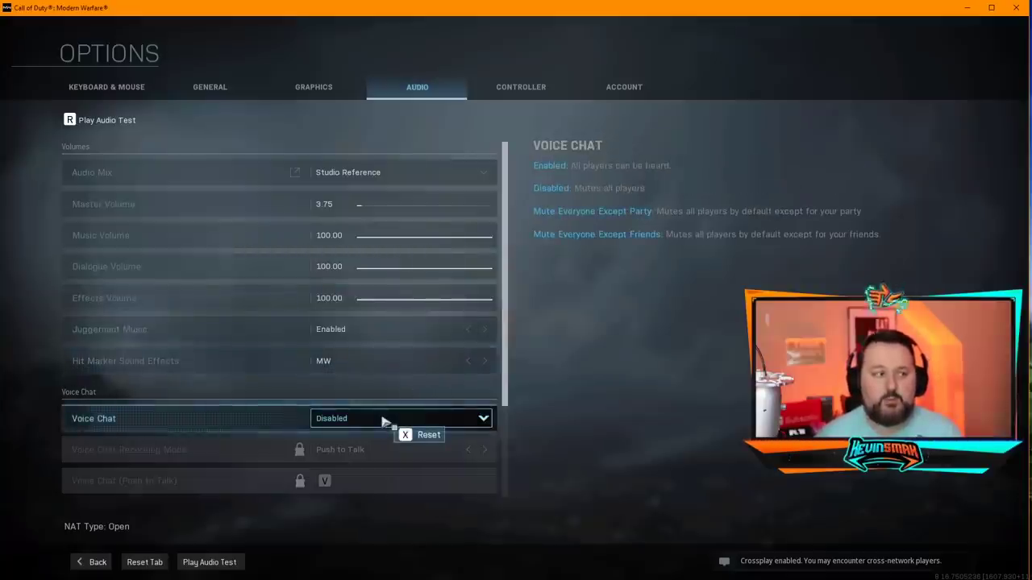
{"action": "left_click", "coordinate": [486, 421]}
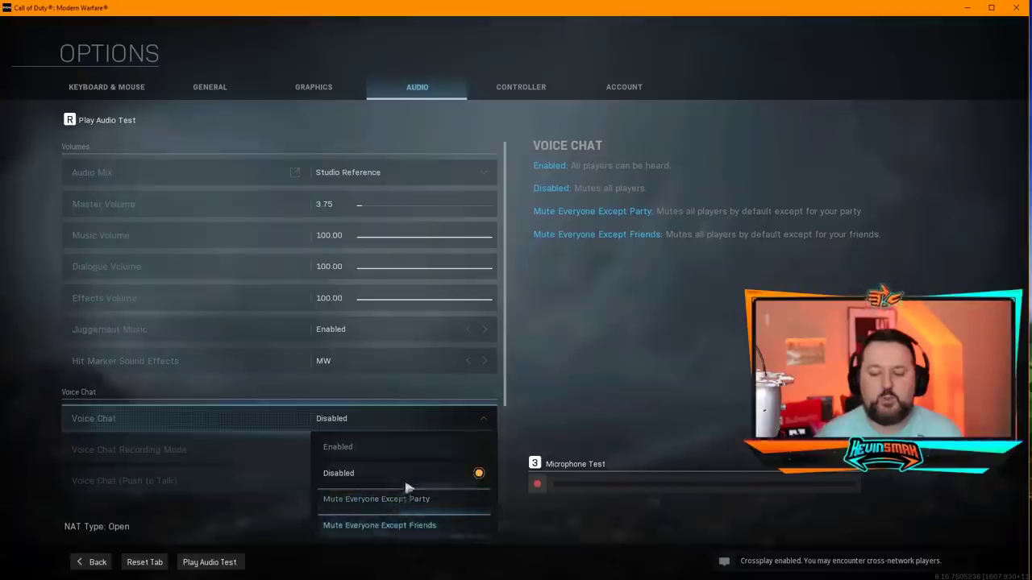
{"action": "left_click", "coordinate": [360, 452]}
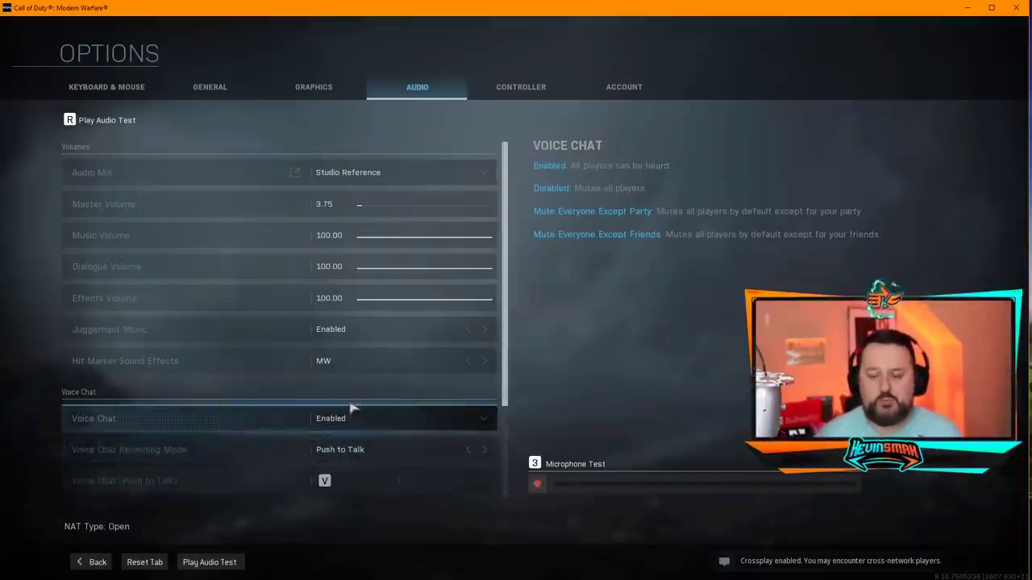
{"action": "scroll", "coordinate": [354, 395], "scroll_direction": "down", "scroll_amount": 3}
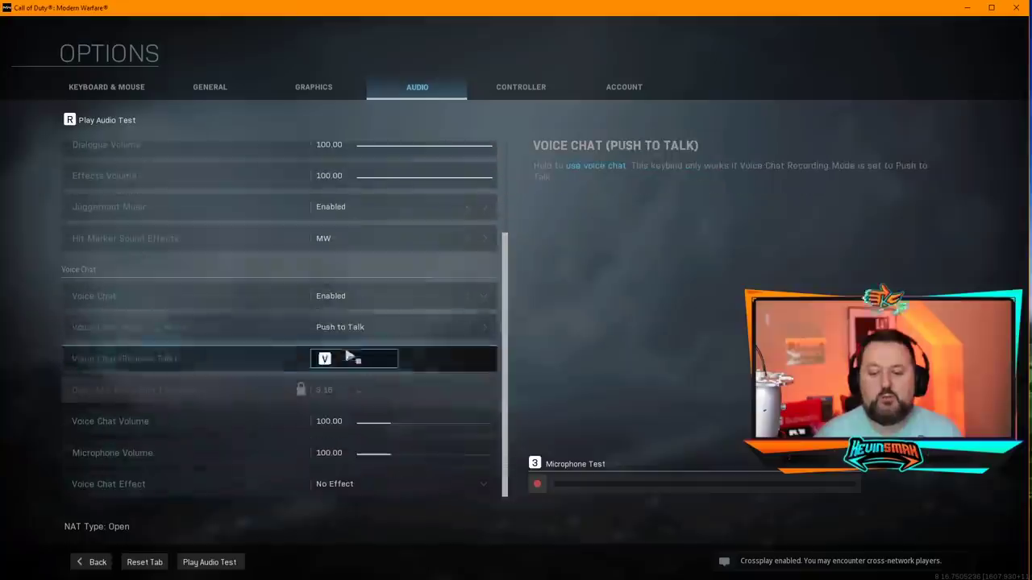
- Switch Voice Chat Recording Mode to Open Mic and drag its threshold to 0.00
{"action": "left_click", "coordinate": [485, 328]}
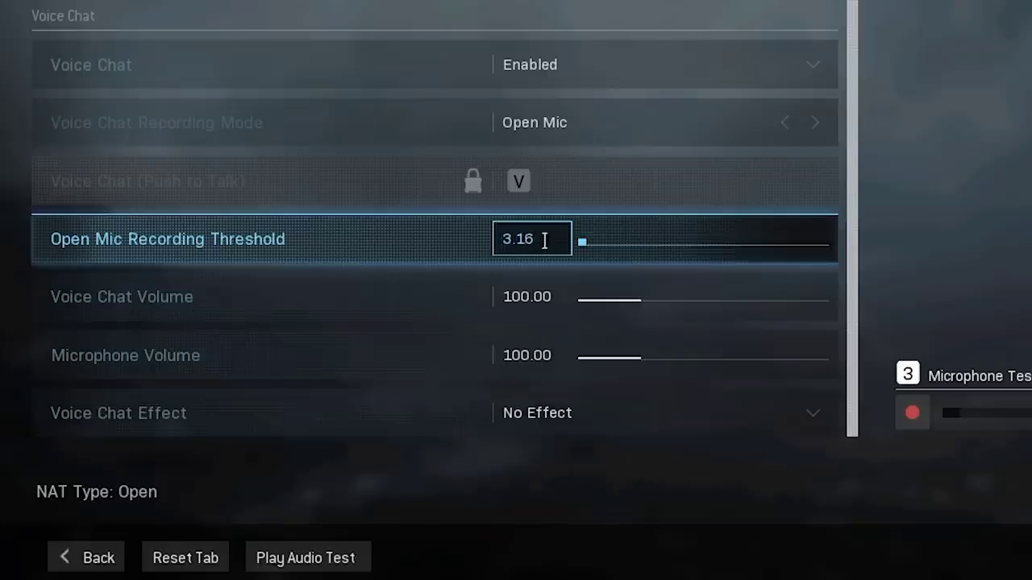
{"action": "left_click_drag", "start_coordinate": [593, 252], "coordinate": [525, 240]}
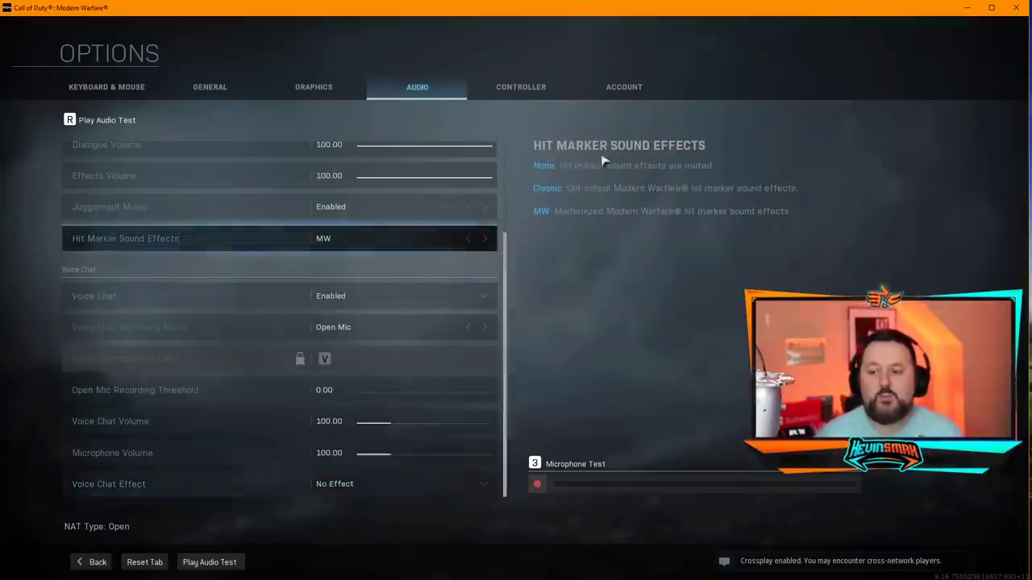
- Switch to the Account tab to confirm Crossplay is Enabled
{"action": "left_click", "coordinate": [628, 91]}
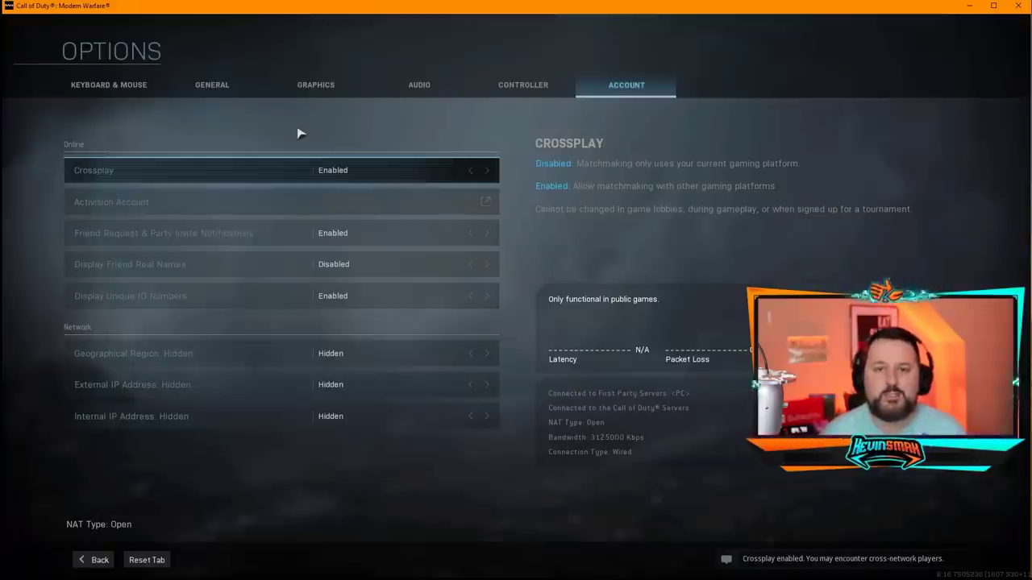
- Return to the Audio tab to confirm Voice Chat Enabled and Open Mic recording
{"action": "left_click", "coordinate": [419, 91]}
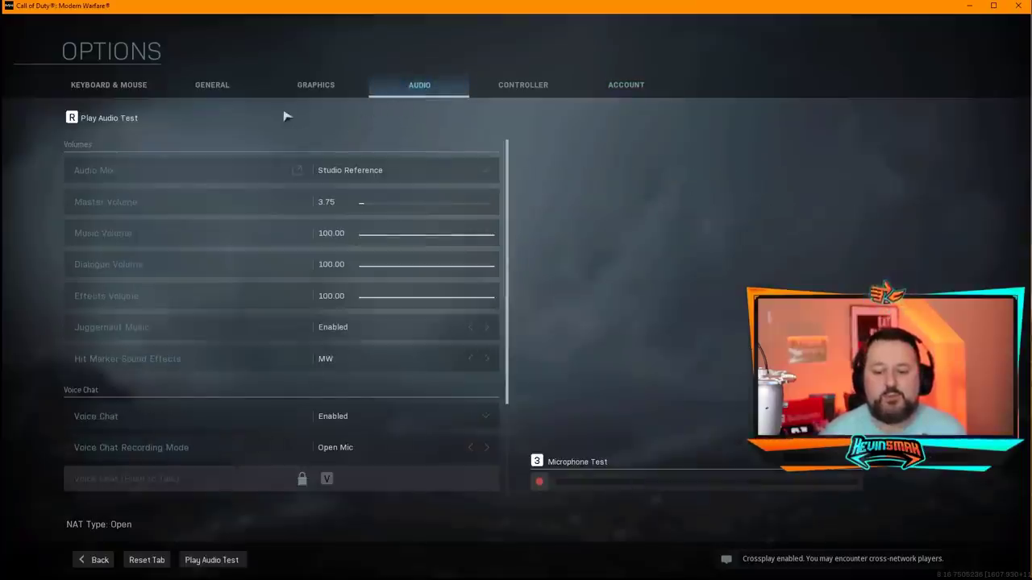